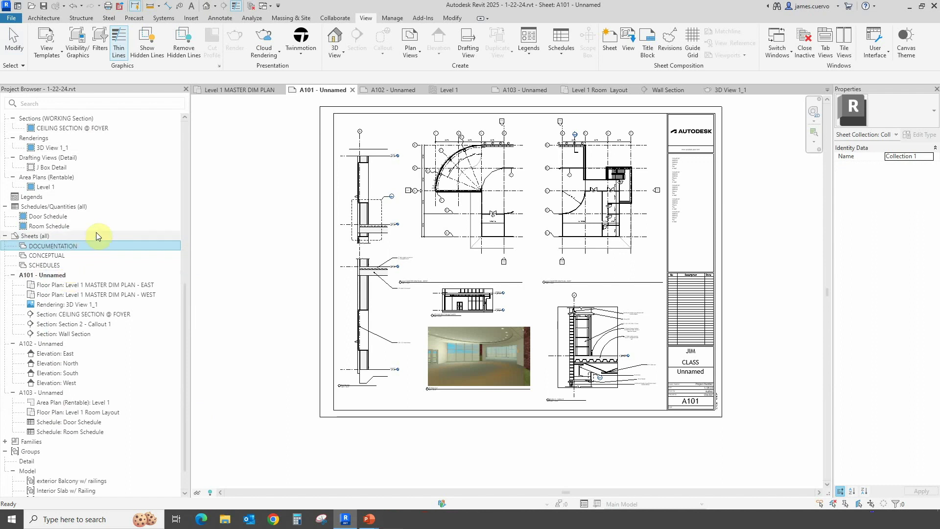
# Finish naming the sheet collection DOCUMENTATION and move sheets A101, A102 and A103 into the CONCEPTUAL collection
pyautogui.press('Return')
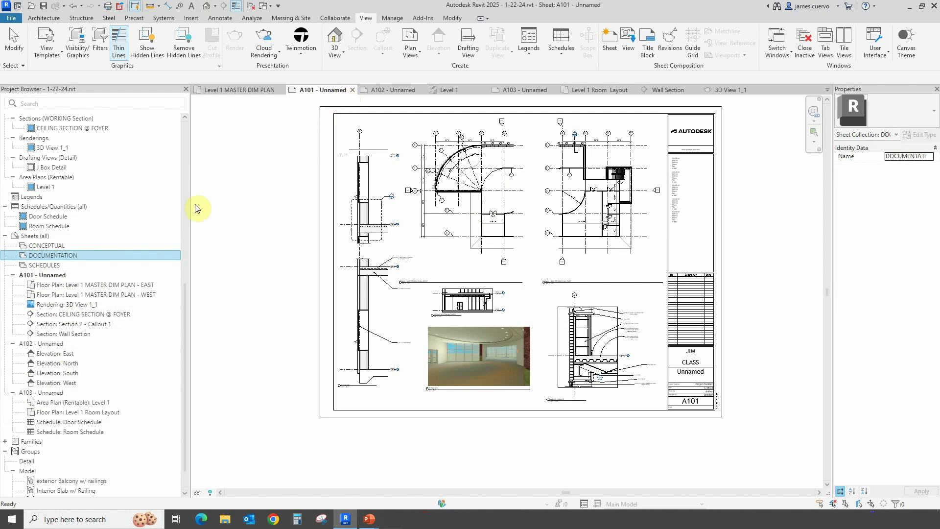
pyautogui.click(39, 276)
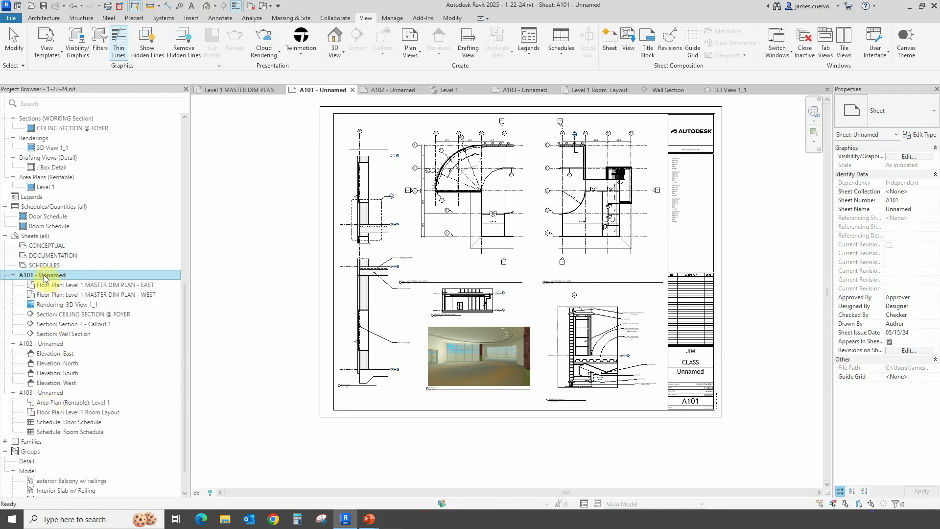
pyautogui.moveTo(45, 278); pyautogui.dragTo(51, 247)
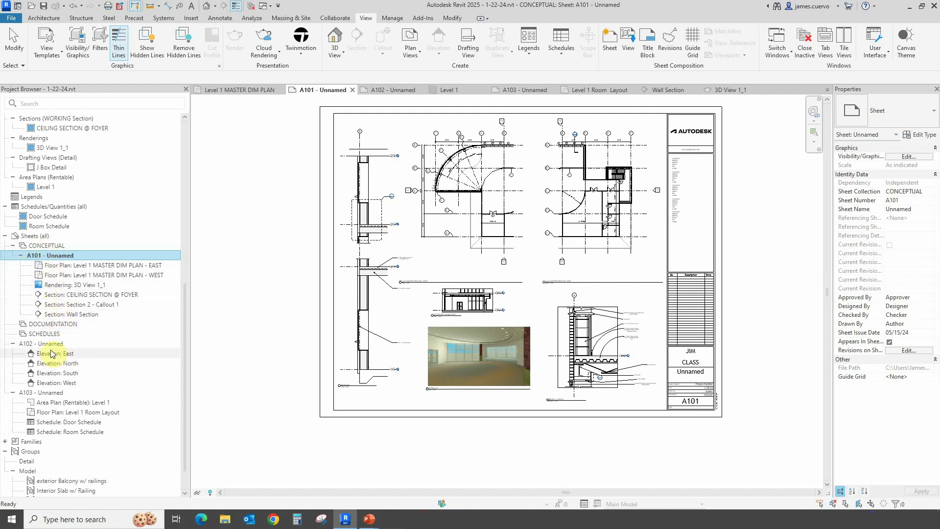
pyautogui.moveTo(49, 345); pyautogui.dragTo(48, 246)
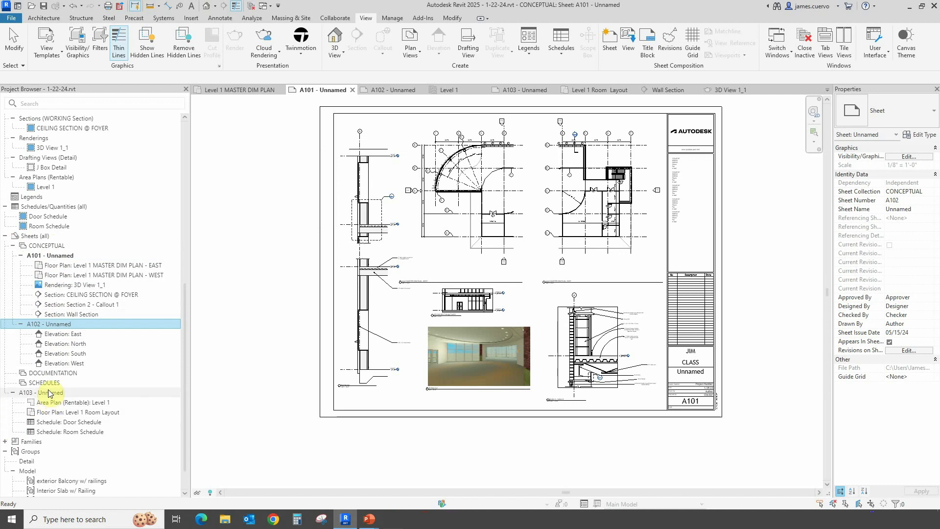
pyautogui.moveTo(49, 395); pyautogui.dragTo(36, 248)
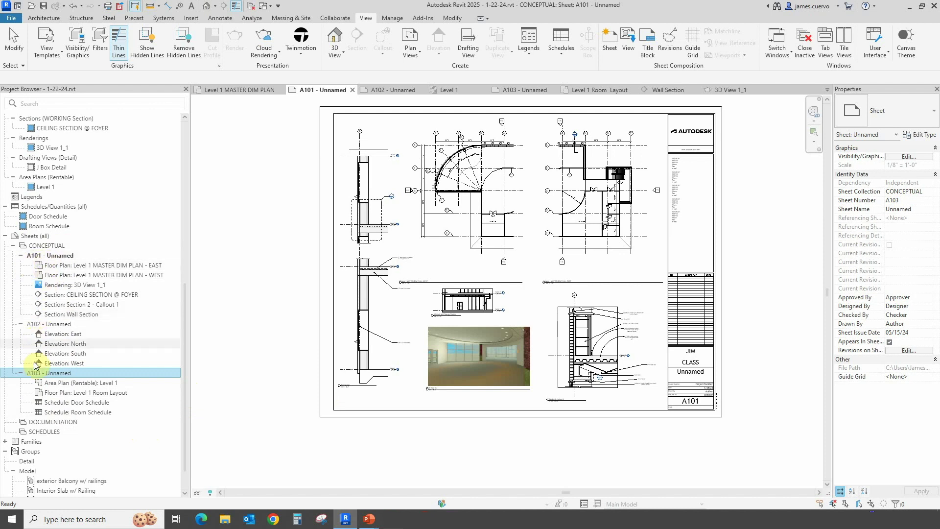
# Create a new sheet in the DOCUMENTATION collection with the E 34 x 44 Horizontal titleblock and expand that collection
pyautogui.click(35, 423)
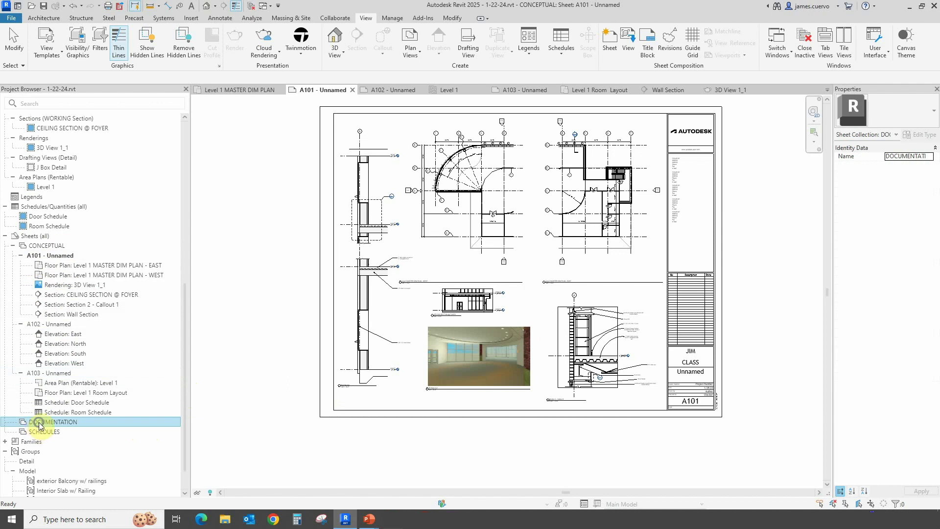
pyautogui.rightClick(39, 422)
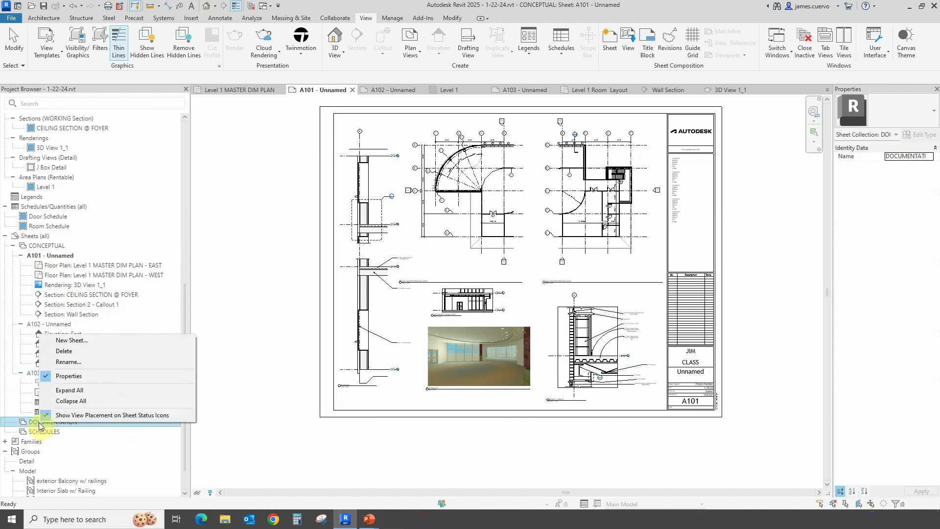
pyautogui.click(72, 345)
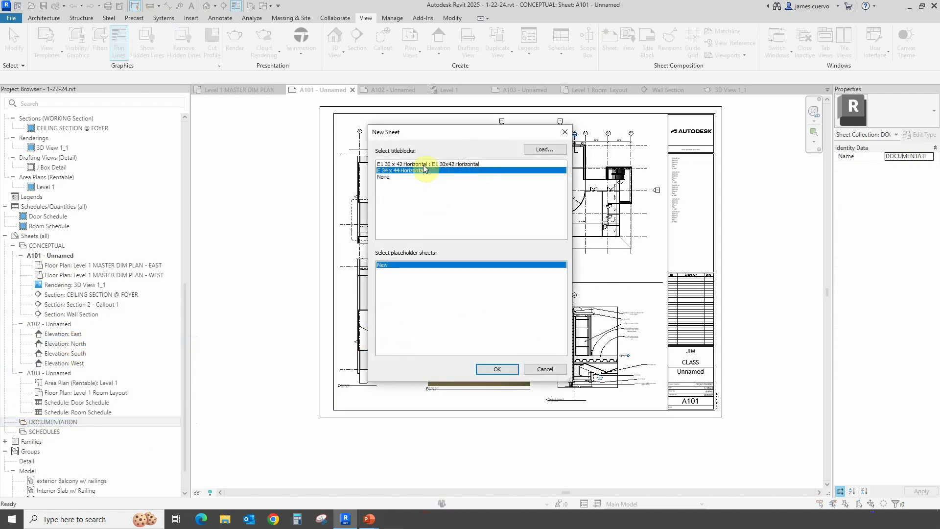
pyautogui.click(502, 371)
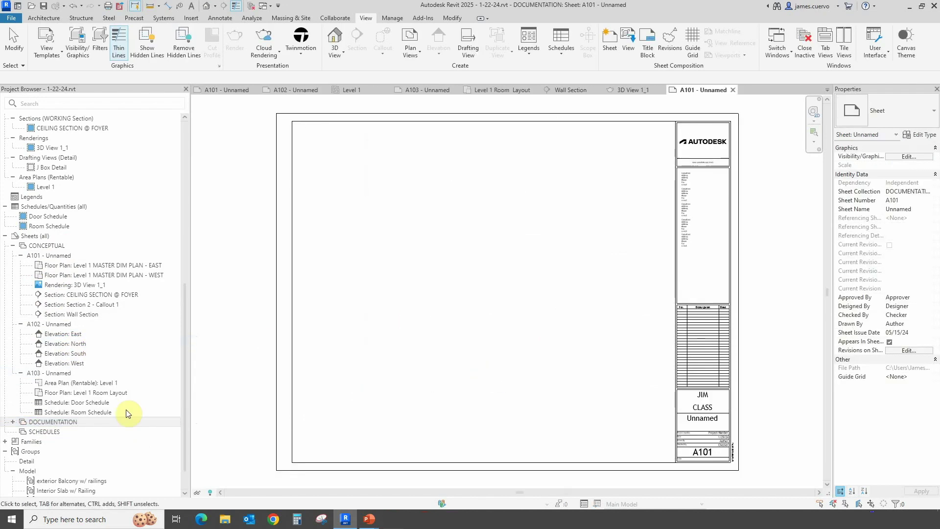
pyautogui.click(13, 422)
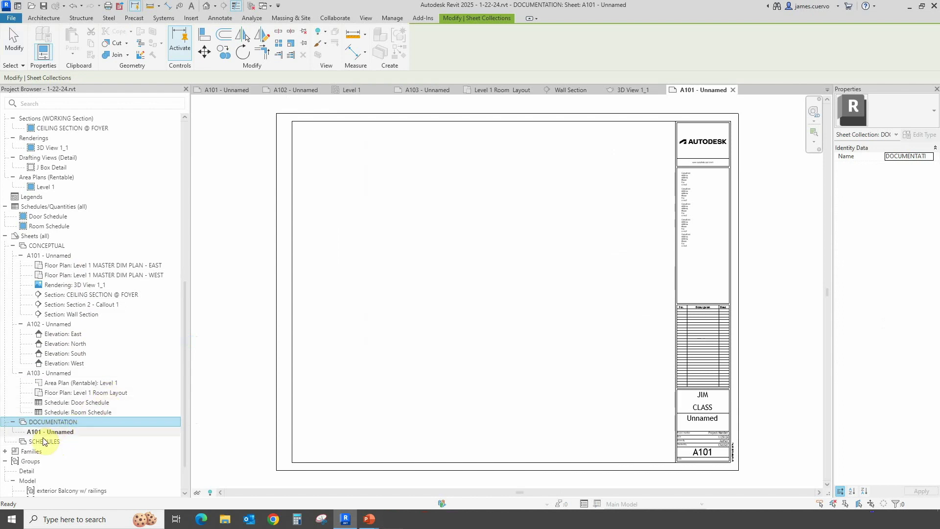
# Create a new sheet in the SCHEDULES collection
pyautogui.click(39, 441)
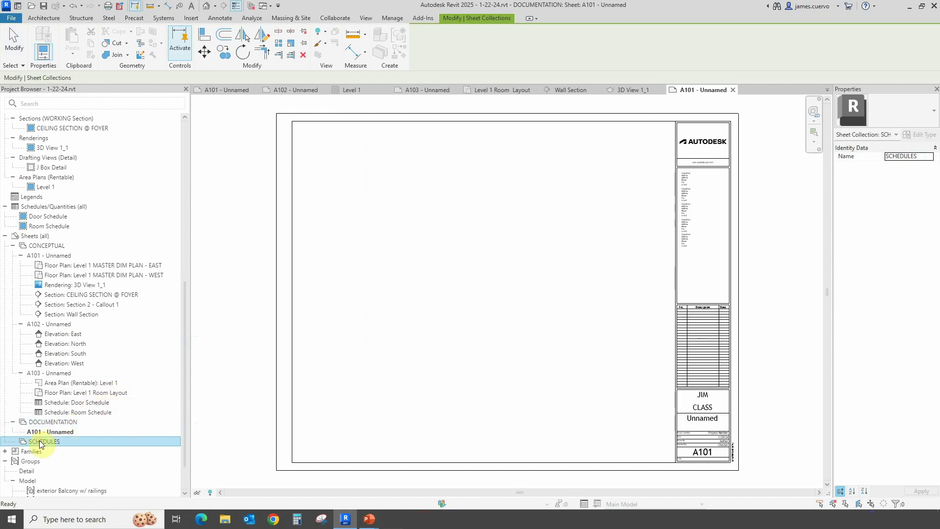
pyautogui.rightClick(39, 440)
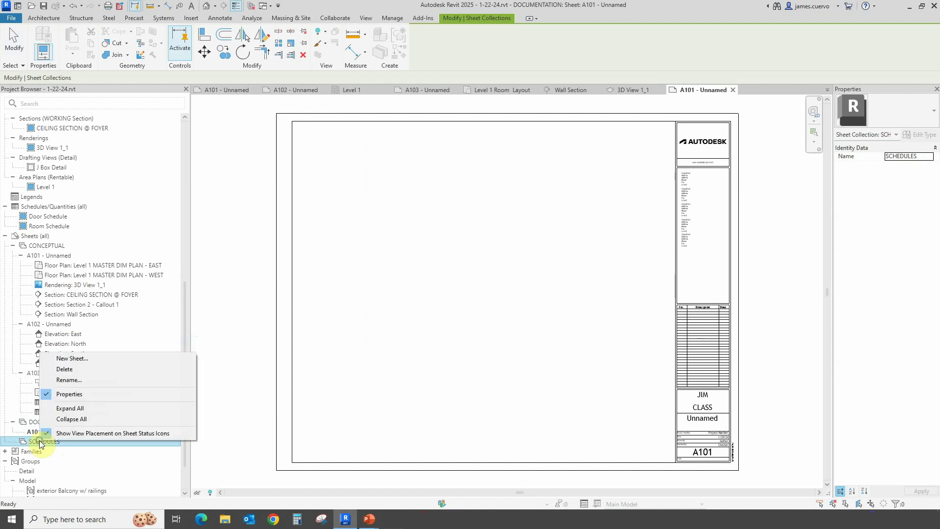
pyautogui.click(81, 357)
pyautogui.click(496, 370)
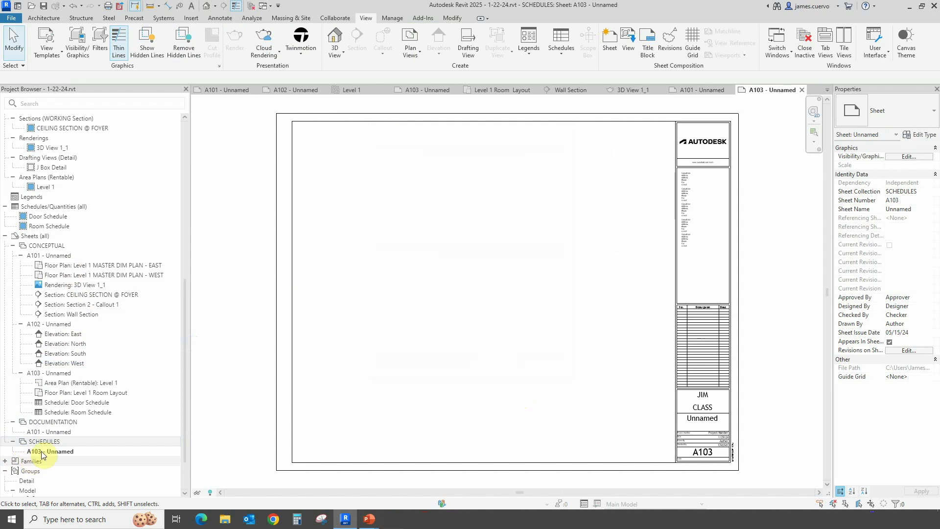
# Change the sheet number of the new sheet in the SCHEDULES collection to A303
pyautogui.rightClick(41, 452)
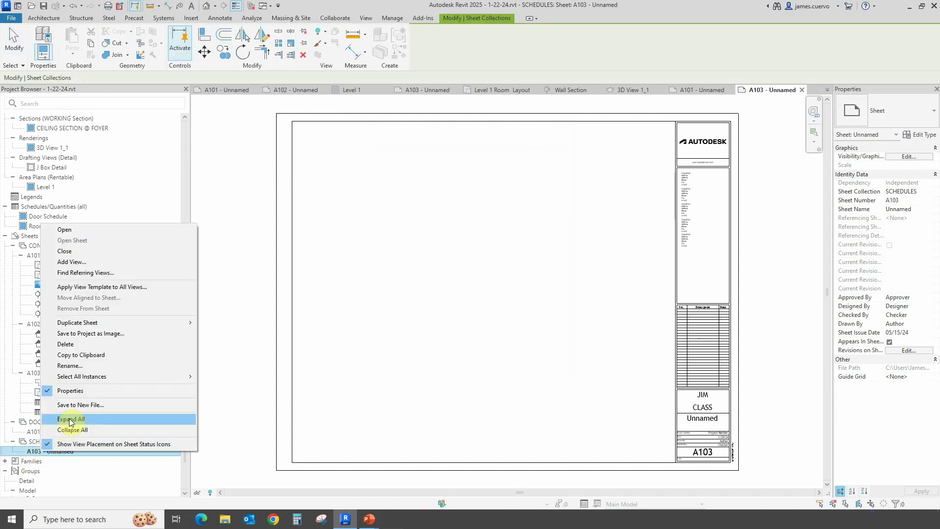
pyautogui.click(69, 366)
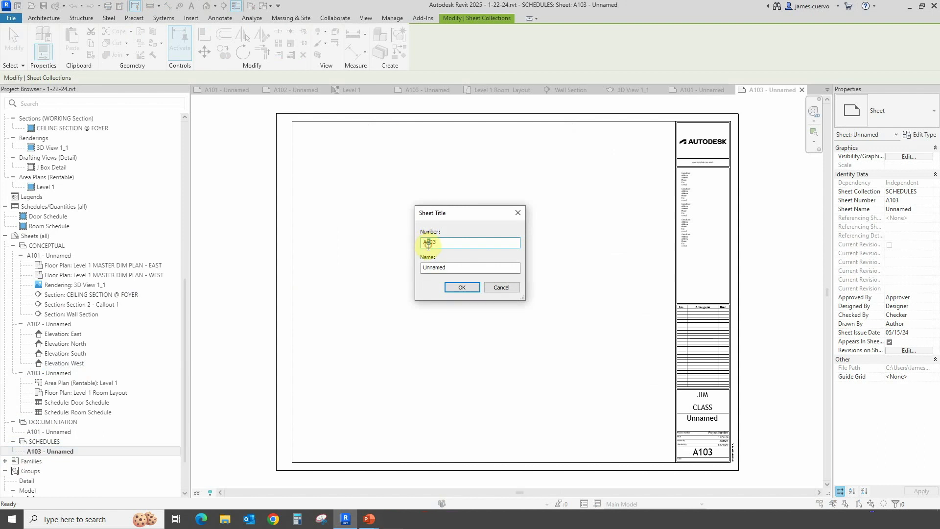
pyautogui.moveTo(426, 244); pyautogui.dragTo(430, 244)
pyautogui.write('3')
pyautogui.click(466, 286)
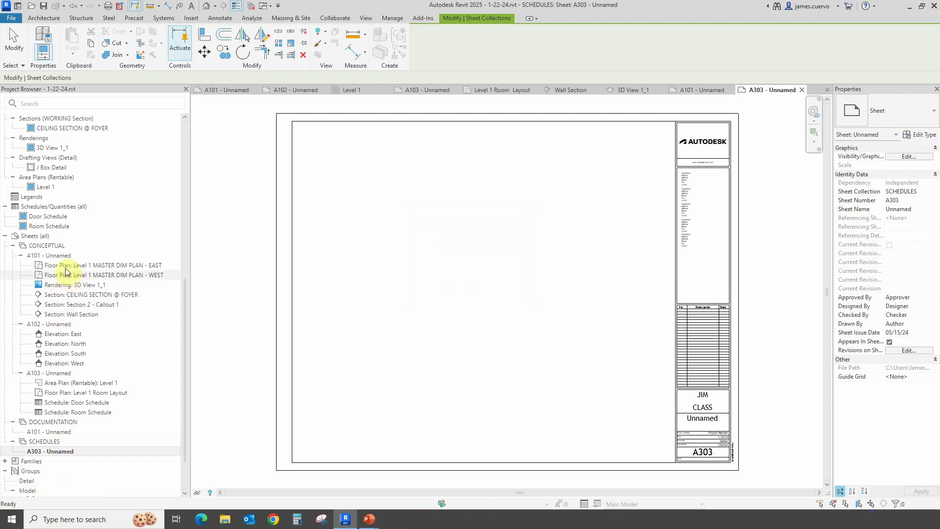
# Place the Door Schedule near the upper-left corner of sheet A303 and the Room Schedule below it
pyautogui.moveTo(47, 219); pyautogui.dragTo(353, 174)
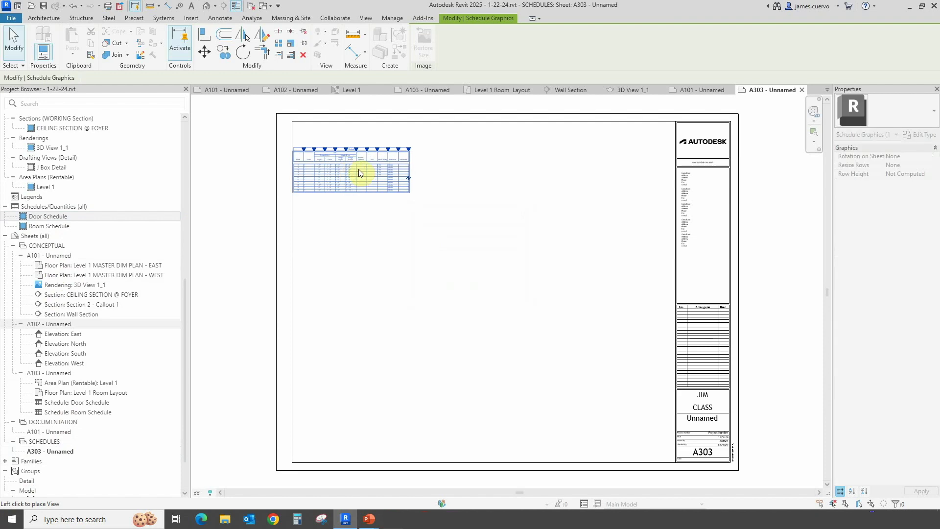
pyautogui.click(363, 166)
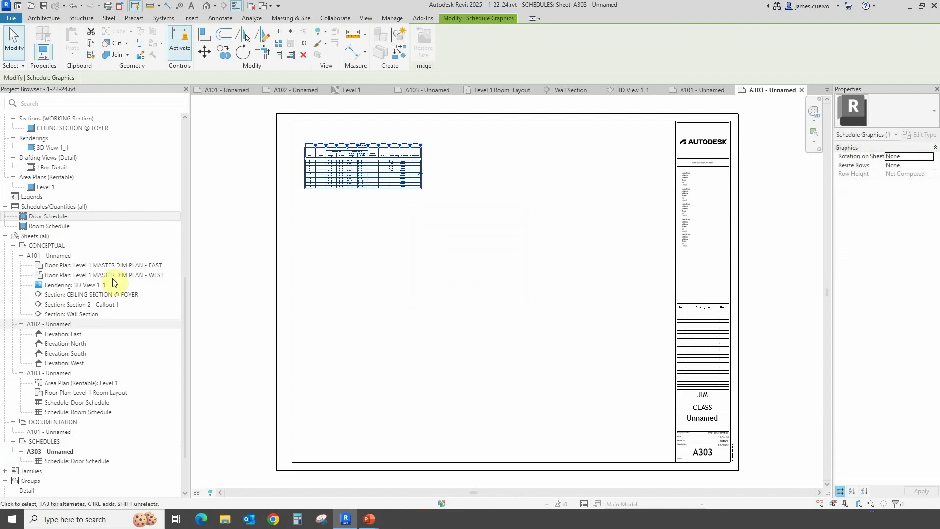
pyautogui.moveTo(27, 226); pyautogui.dragTo(359, 231)
pyautogui.click(332, 230)
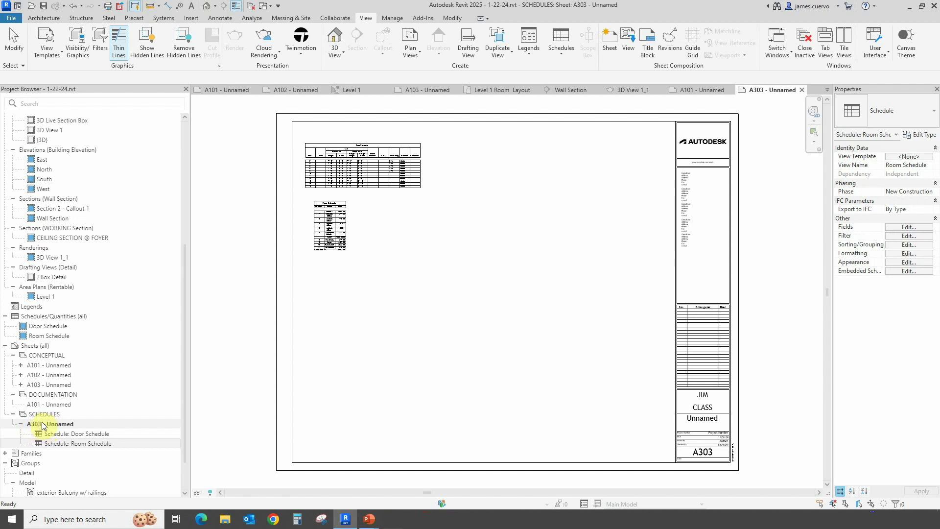
# Add another new sheet to the SCHEDULES collection using the E 34 x 44 Horizontal titleblock
pyautogui.rightClick(44, 415)
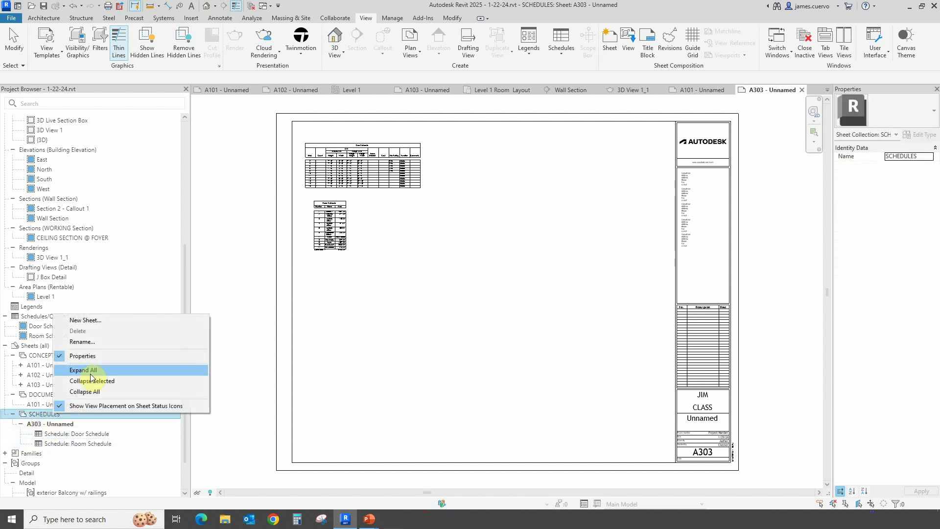
pyautogui.click(83, 321)
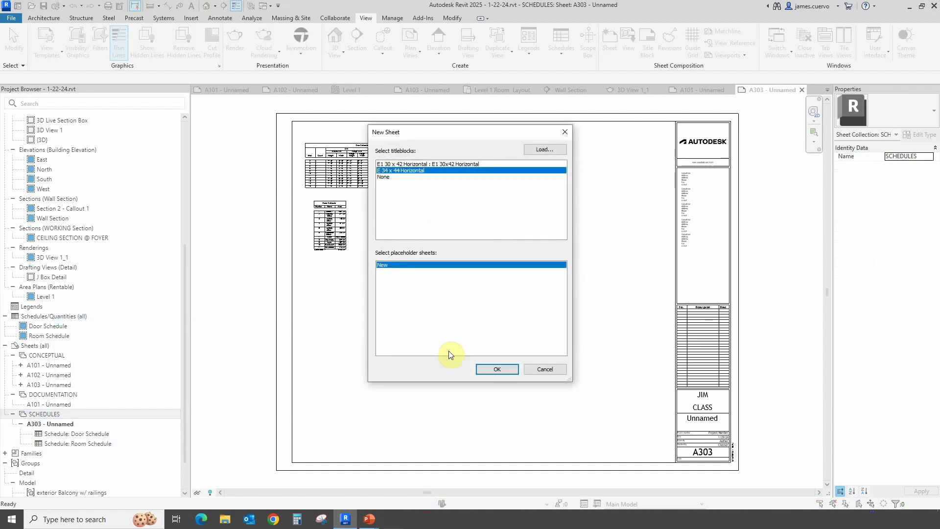
pyautogui.click(491, 370)
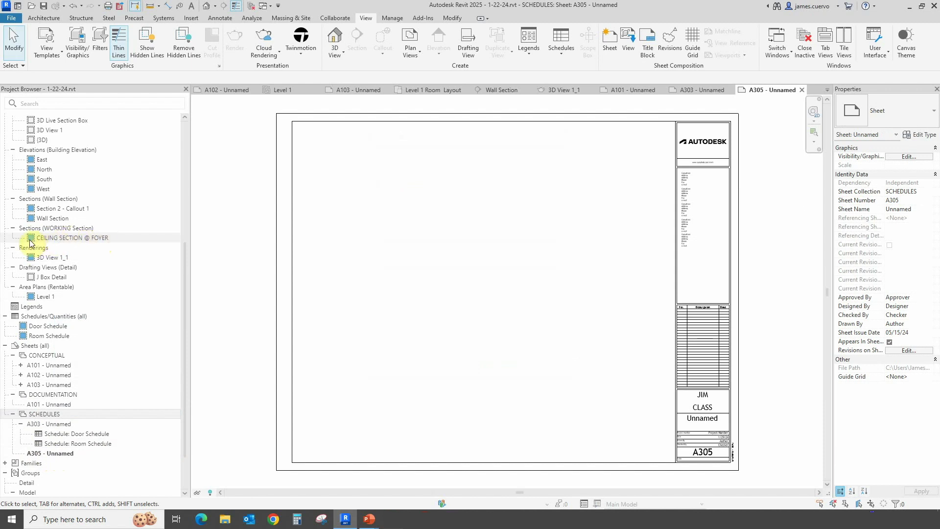
# Check the views on CONCEPTUAL sheet A101 and try to place the CEILING SECTION @ FOYER view on sheet A305
pyautogui.click(20, 366)
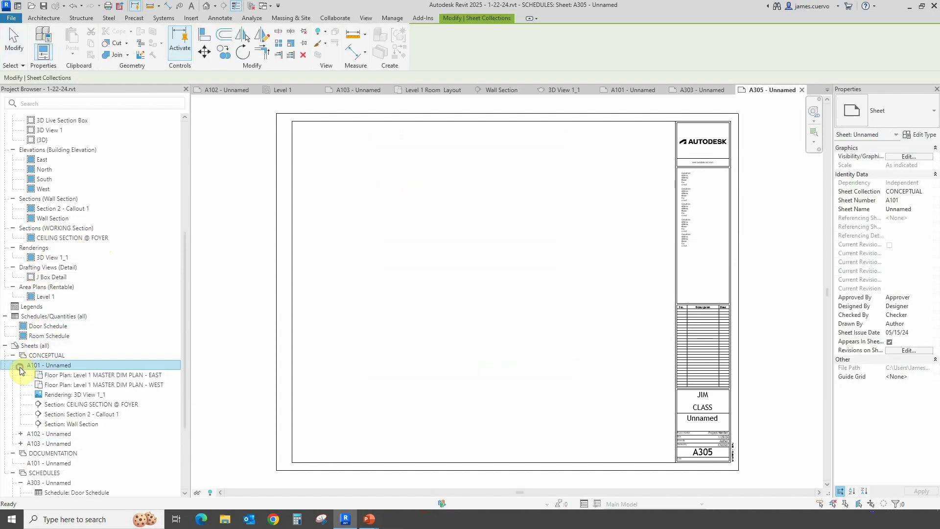
pyautogui.click(97, 406)
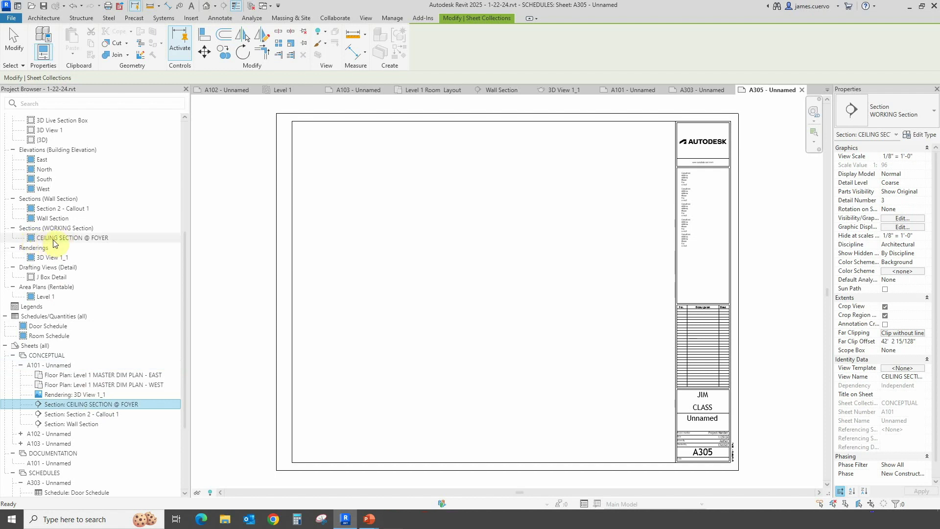
pyautogui.click(48, 364)
pyautogui.click(20, 365)
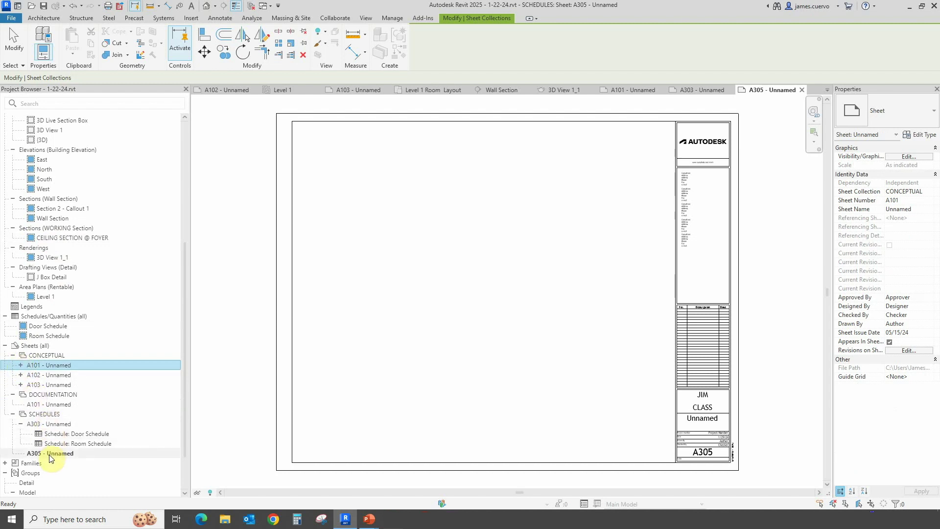
pyautogui.moveTo(62, 239); pyautogui.dragTo(57, 459)
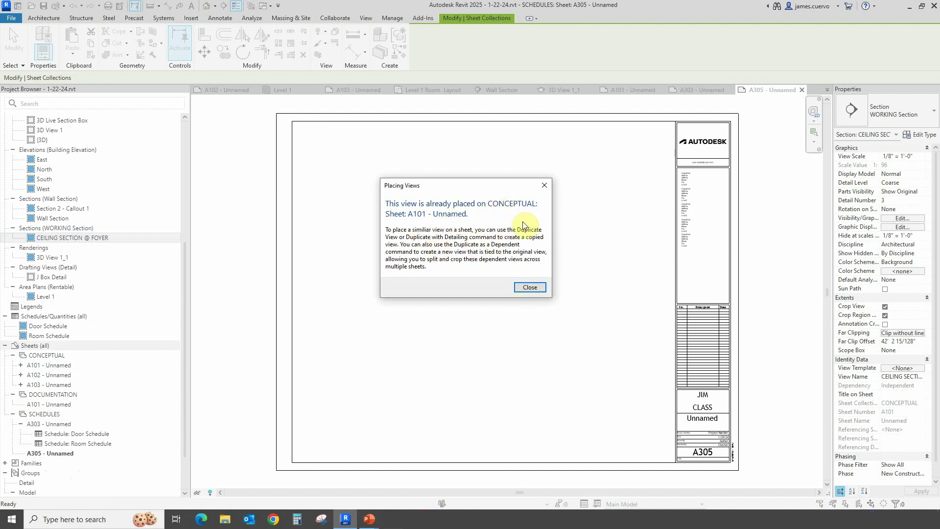
pyautogui.click(530, 288)
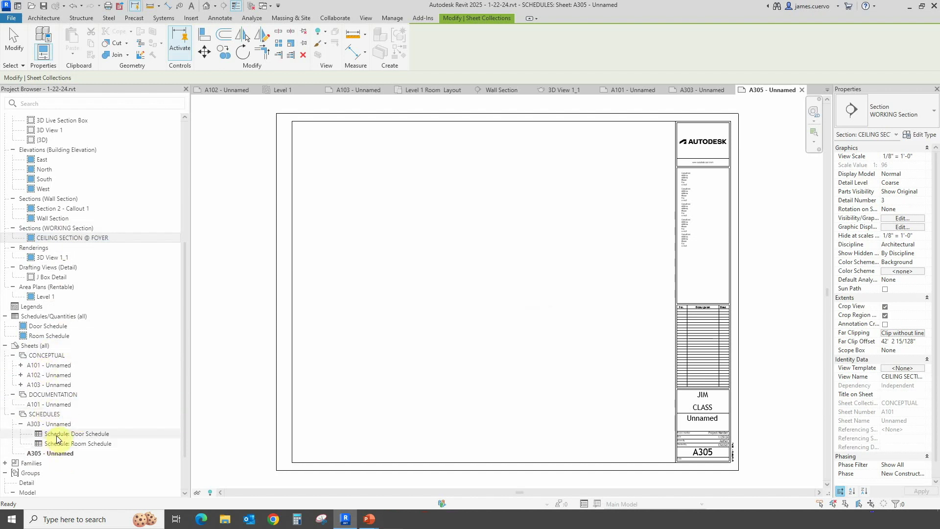
pyautogui.rightClick(42, 240)
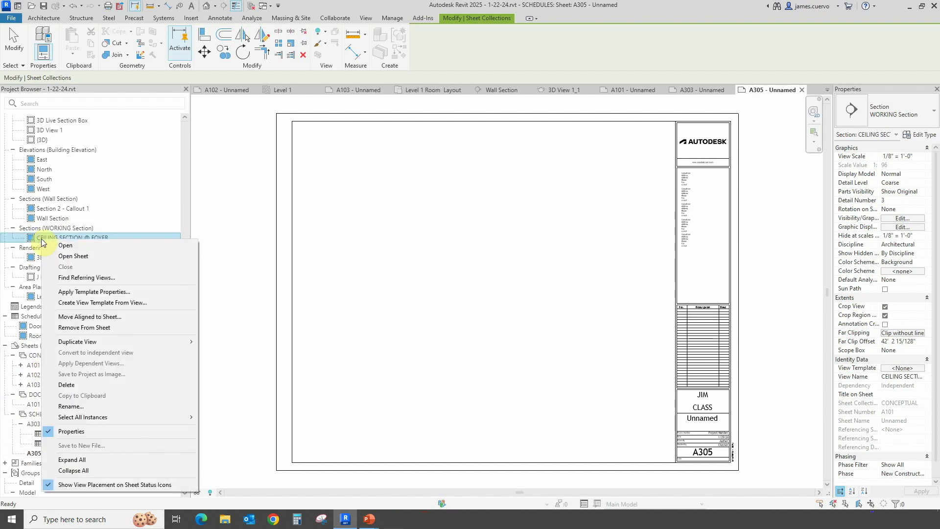
pyautogui.moveTo(111, 341)
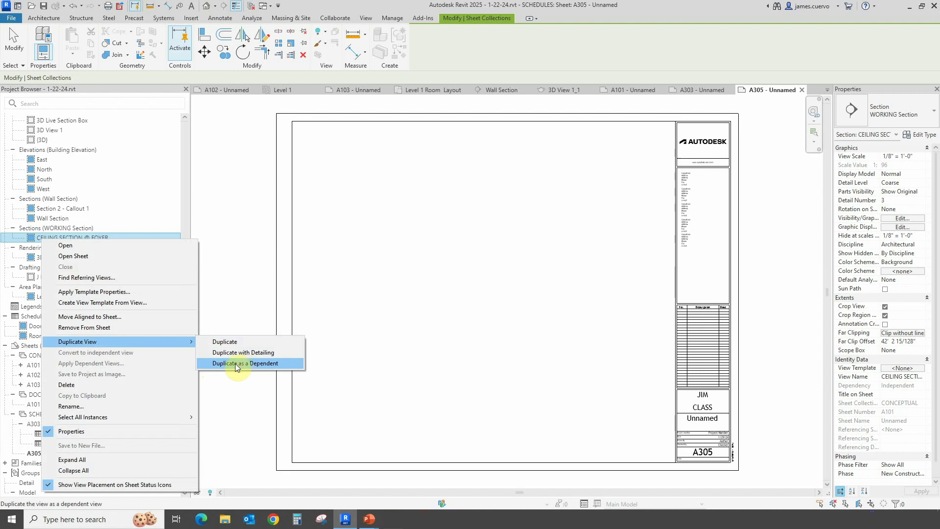
pyautogui.click(153, 189)
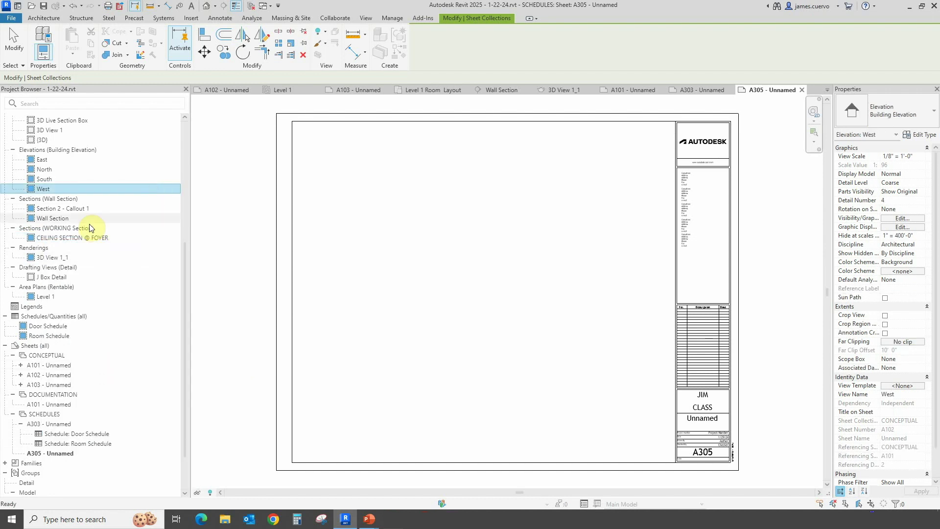
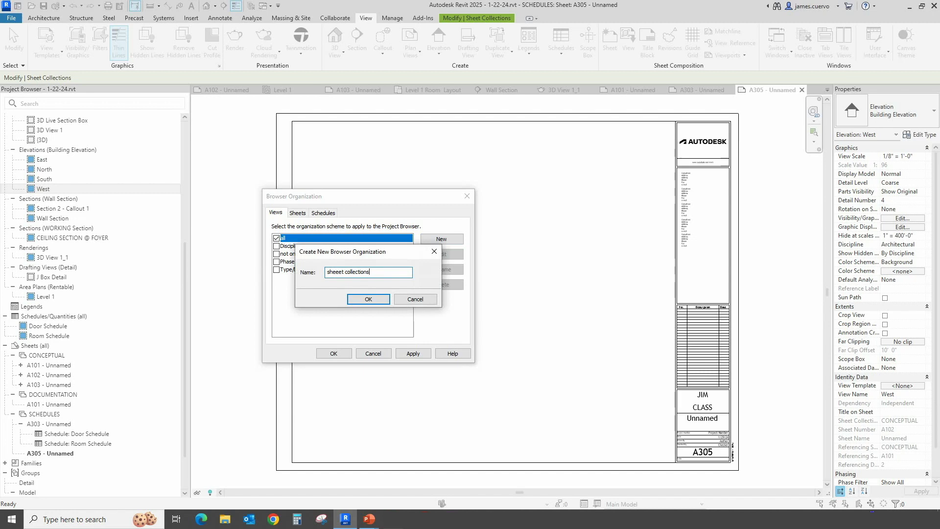
# Create the views browser organization "sheeet collections" and look through its available filter parameters without setting a filter
pyautogui.click(369, 299)
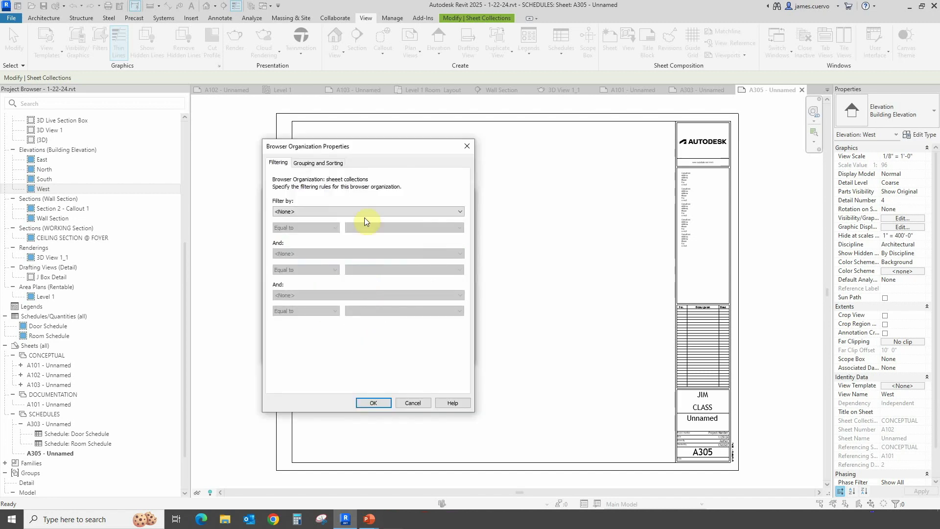
pyautogui.moveTo(344, 149); pyautogui.dragTo(490, 159)
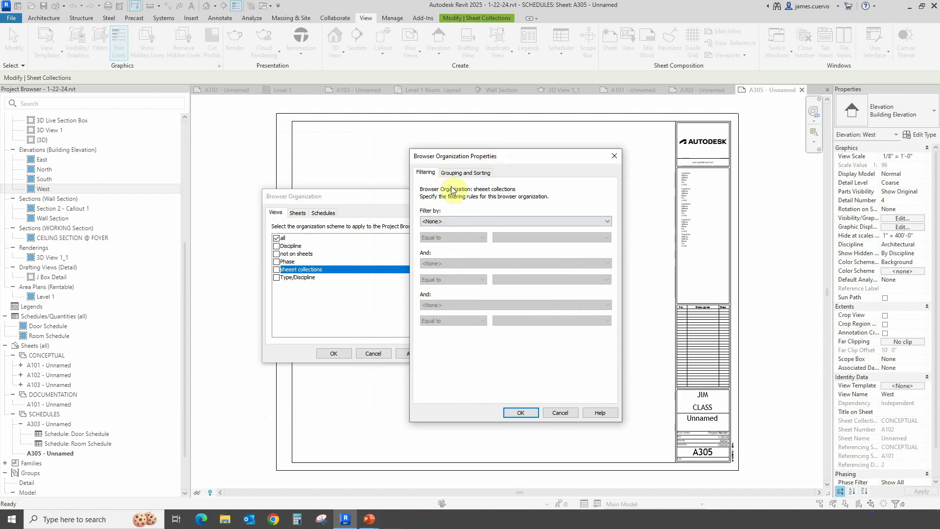
pyautogui.click(438, 225)
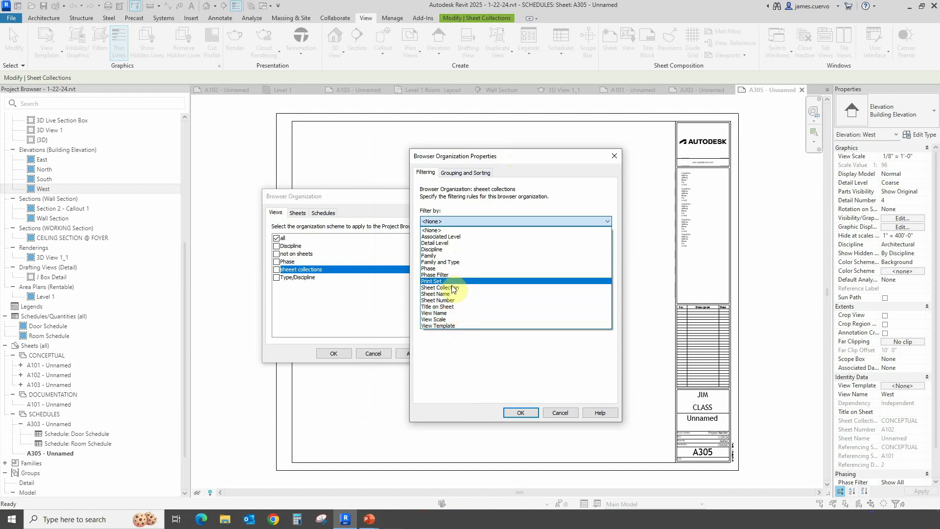
pyautogui.click(452, 173)
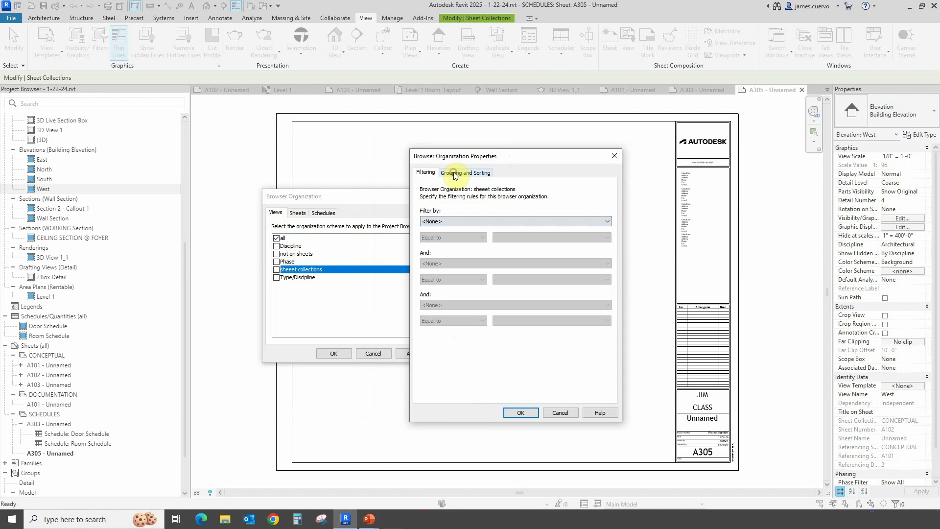
pyautogui.click(441, 227)
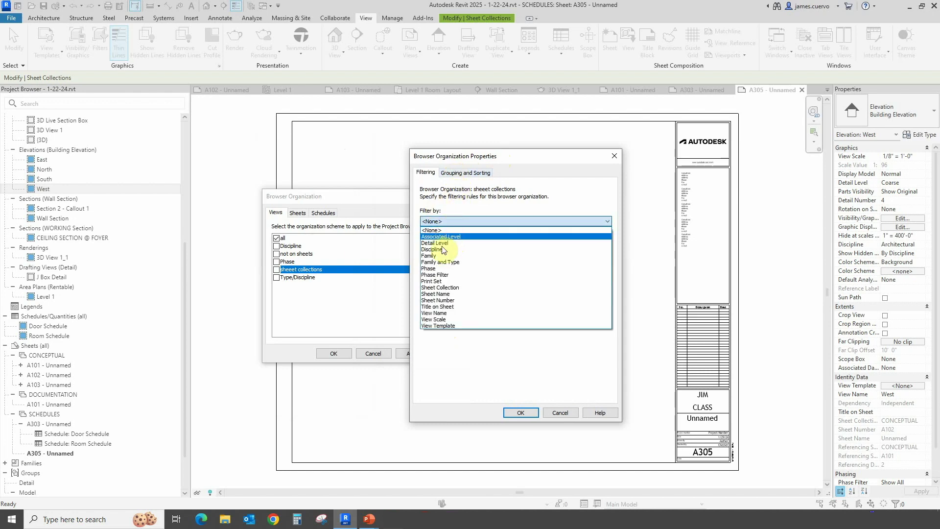
pyautogui.click(455, 382)
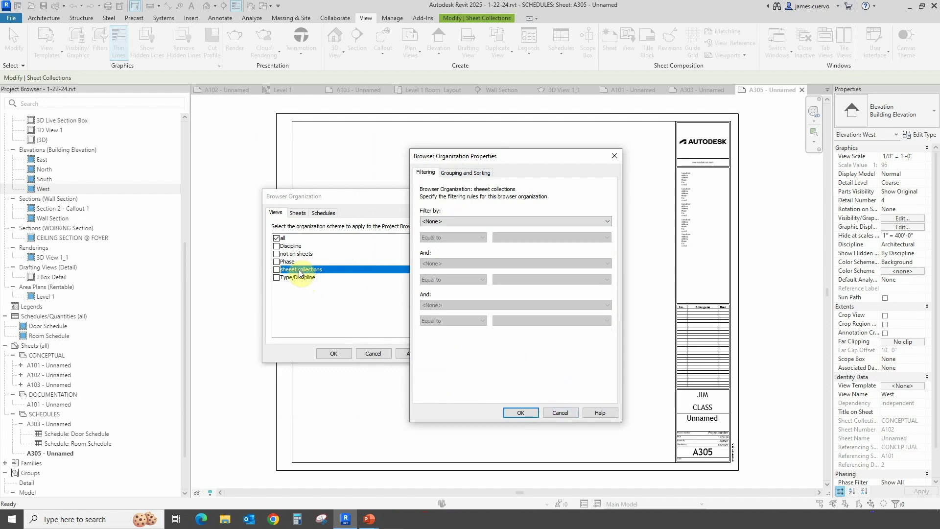
pyautogui.click(551, 415)
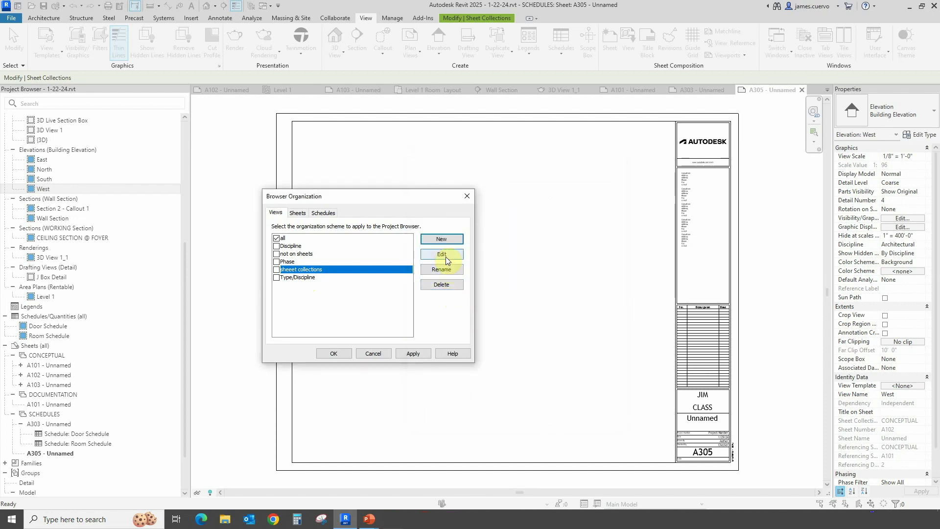
# Check the grouping and sorting rules of the misspelled "sheeet collections" scheme and delete that scheme
pyautogui.click(446, 256)
pyautogui.click(451, 173)
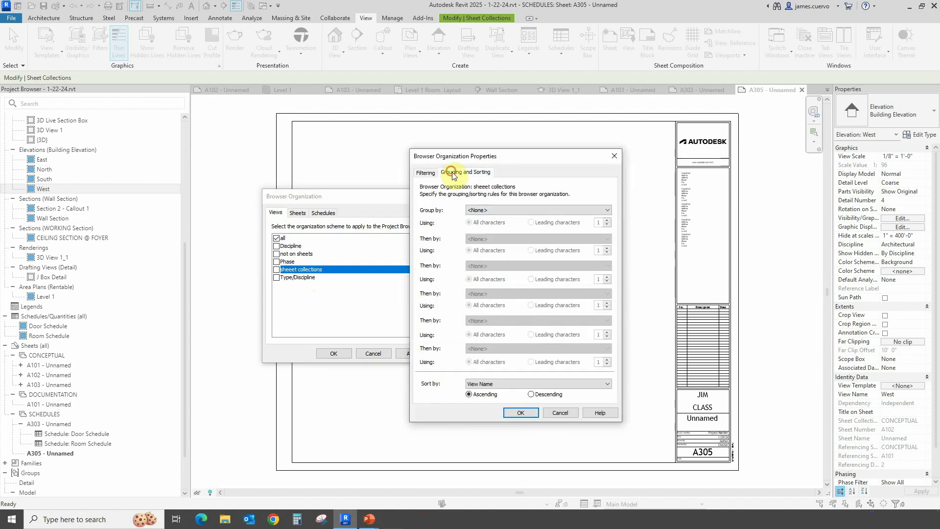
pyautogui.click(555, 411)
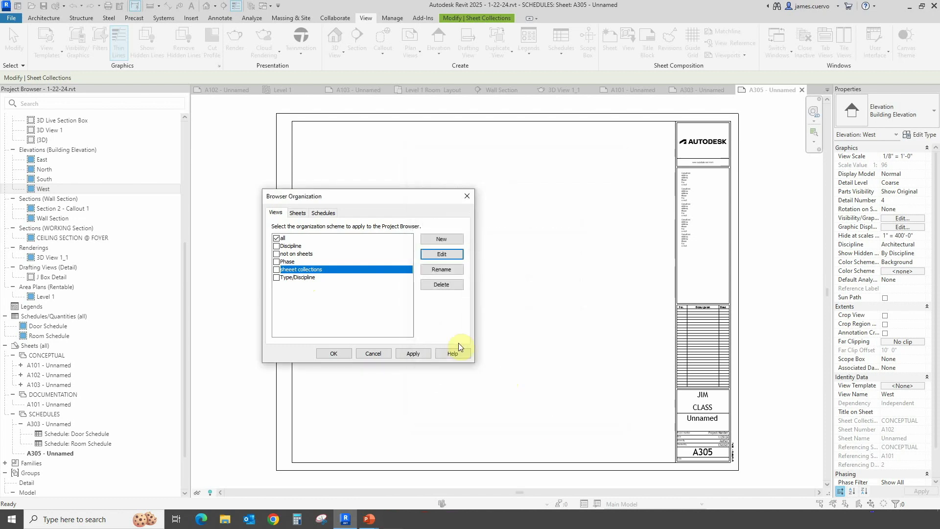
pyautogui.click(436, 285)
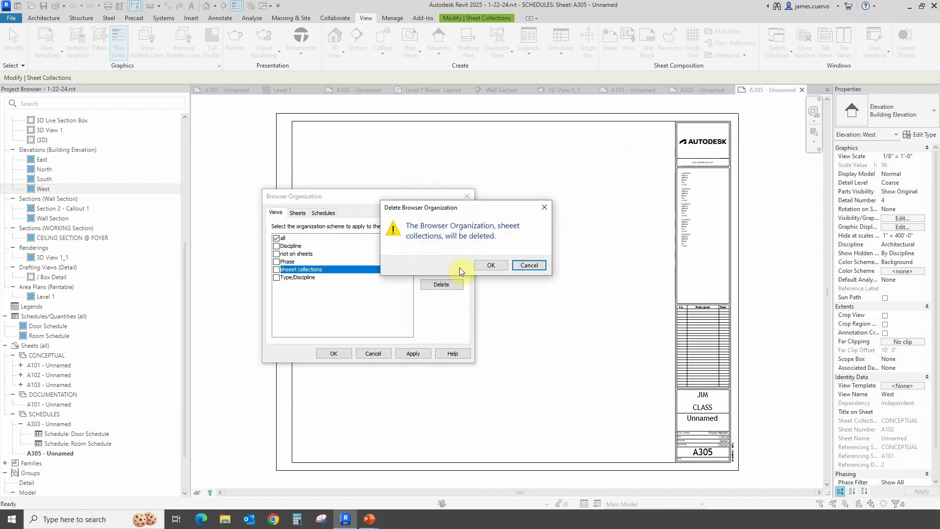
pyautogui.click(492, 265)
# Create a new views browser organization named "sheet collections" and leave its properties without any filtering or grouping rules
pyautogui.click(443, 240)
pyautogui.write('sheet')
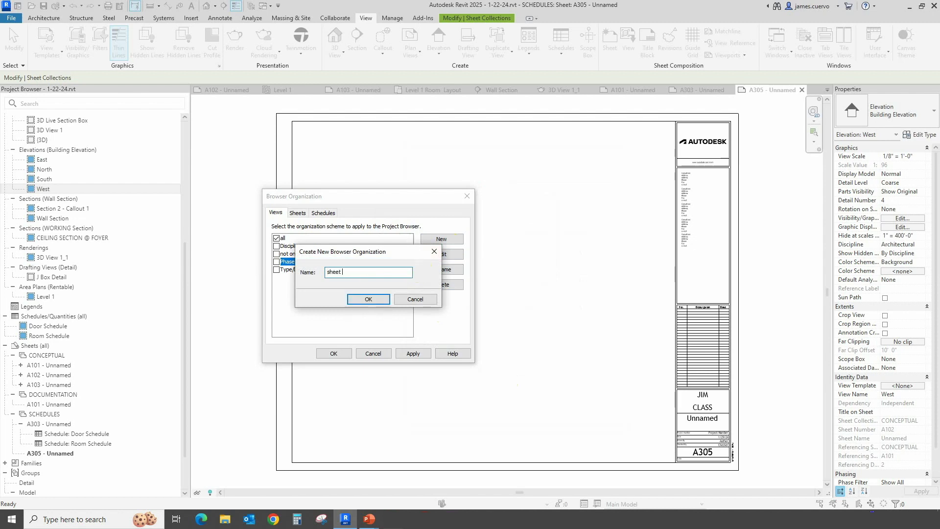
pyautogui.write(' collections')
pyautogui.click(360, 298)
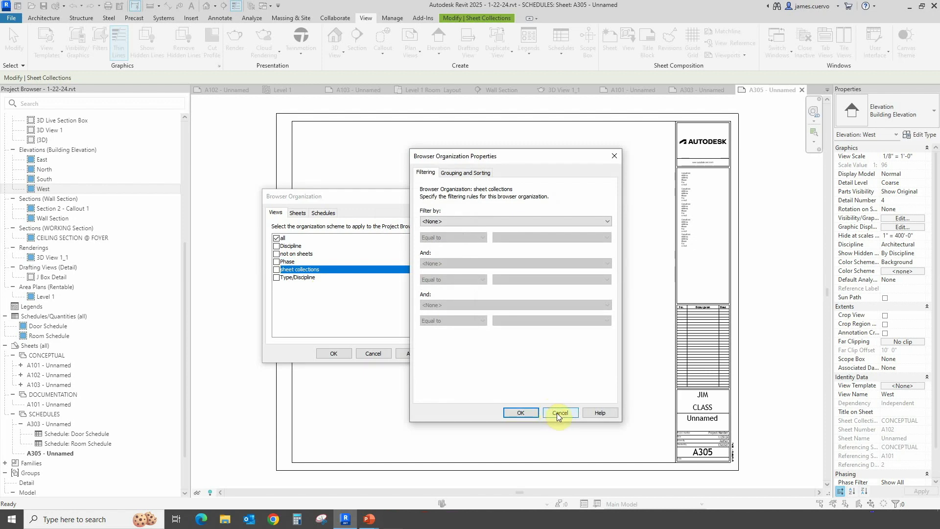
pyautogui.click(557, 413)
# Check the organization schemes available for sheets and for schedules, and leave Browser Organization without applying anything
pyautogui.click(298, 213)
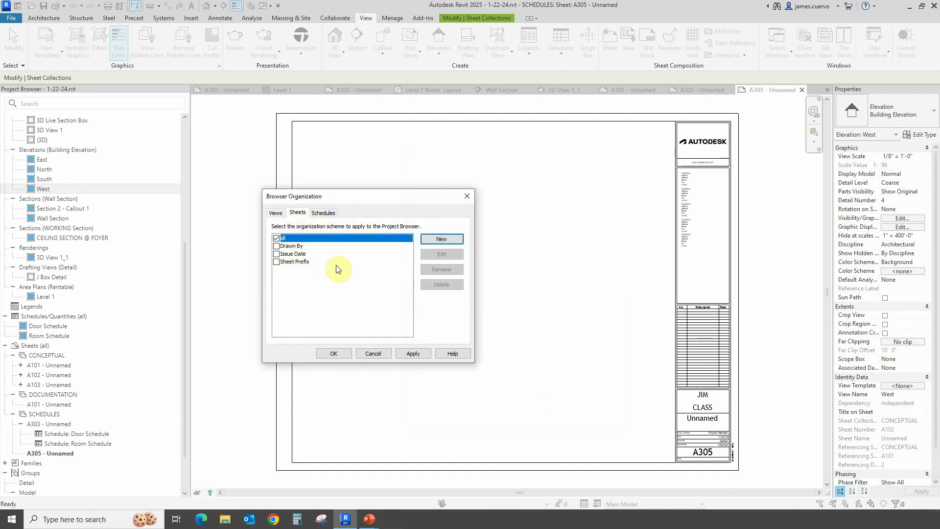
pyautogui.click(322, 214)
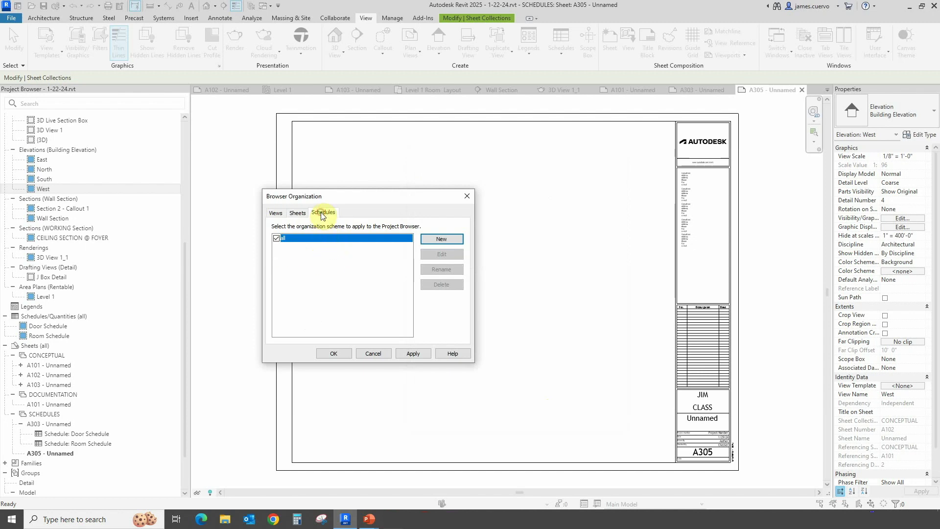
pyautogui.click(377, 353)
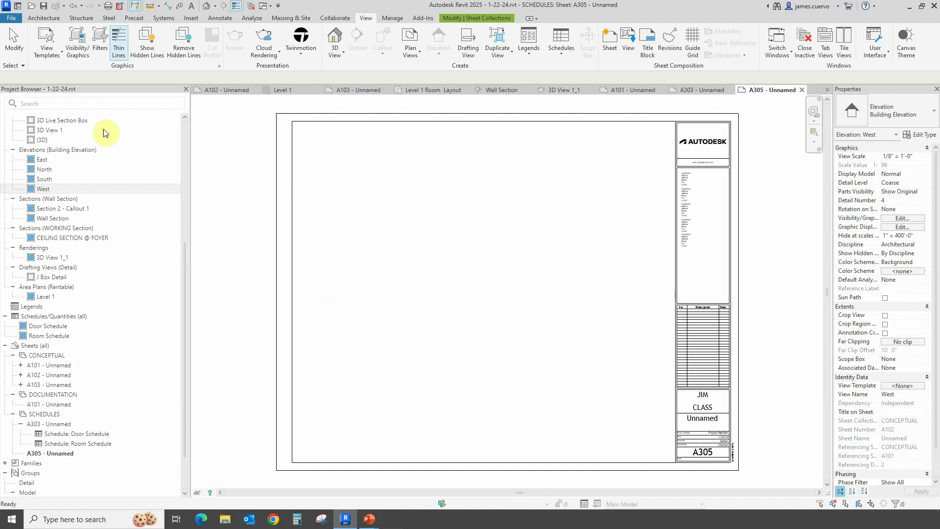
# Create a new empty print set named Collections in the print range's view and sheet selection
pyautogui.click(108, 8)
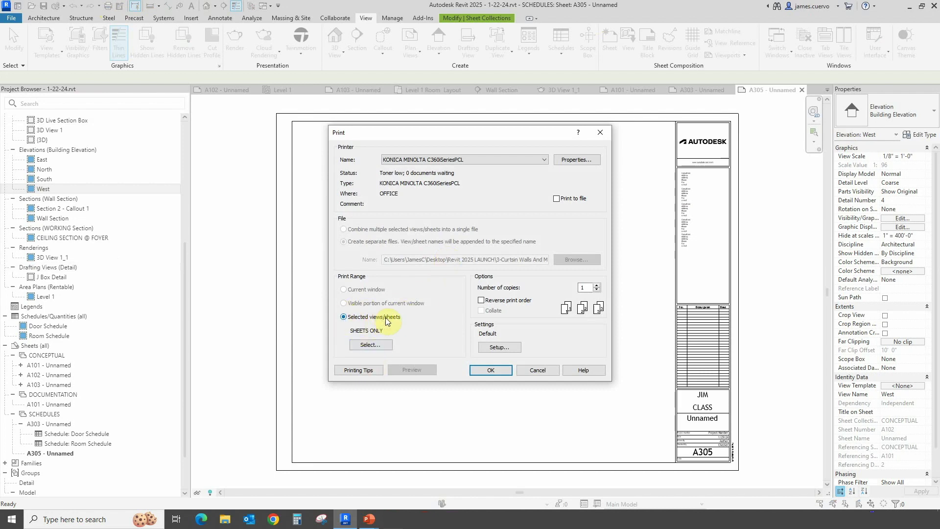
pyautogui.click(378, 346)
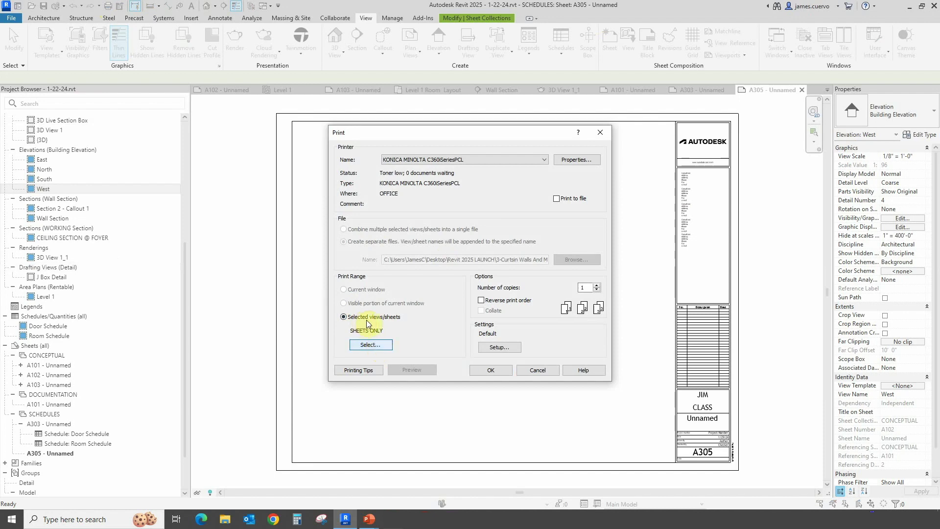
pyautogui.click(383, 345)
pyautogui.click(440, 119)
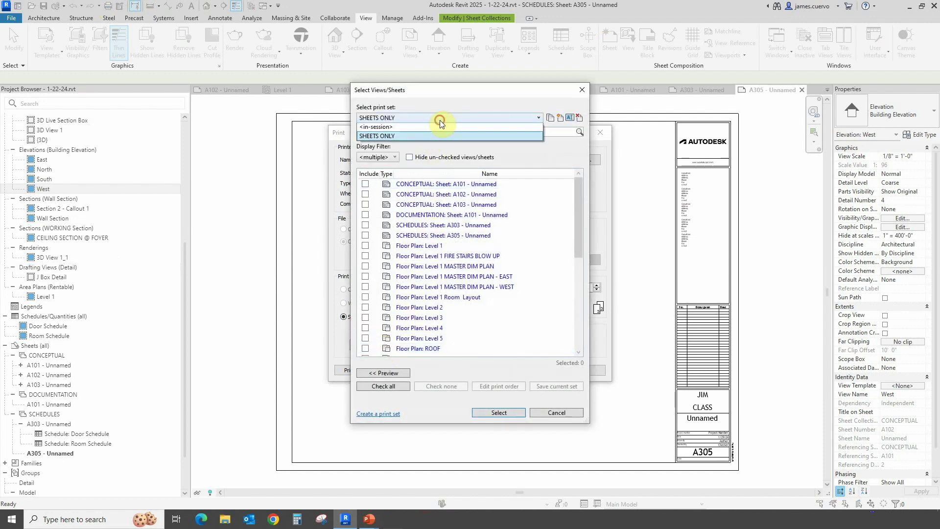
pyautogui.click(560, 120)
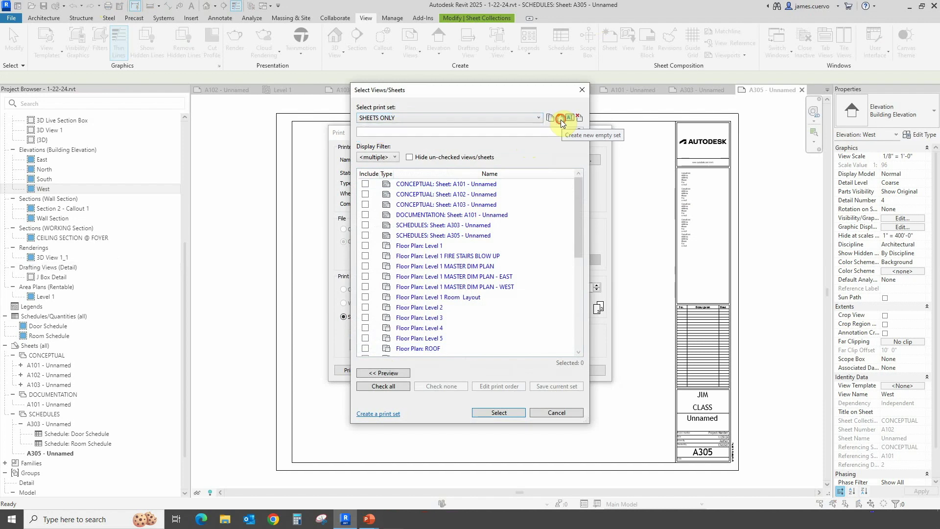
pyautogui.click(560, 119)
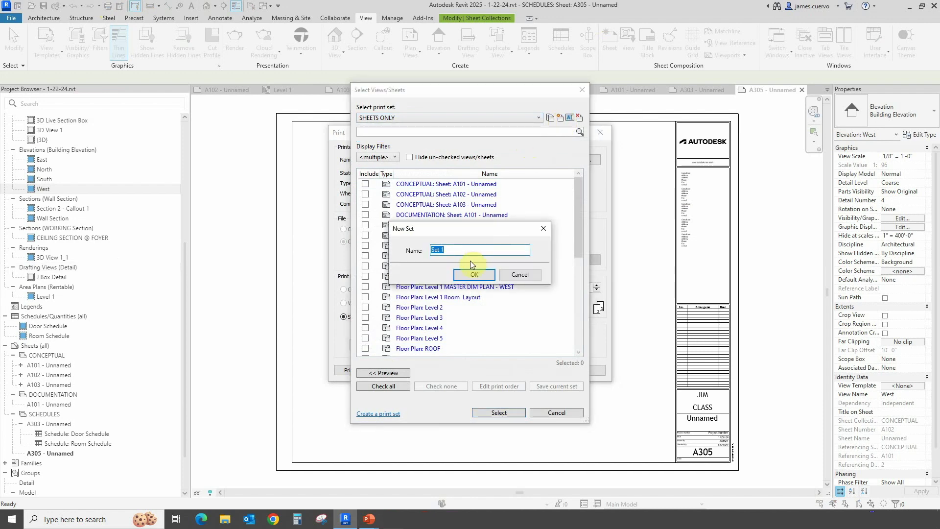
pyautogui.write('Collections')
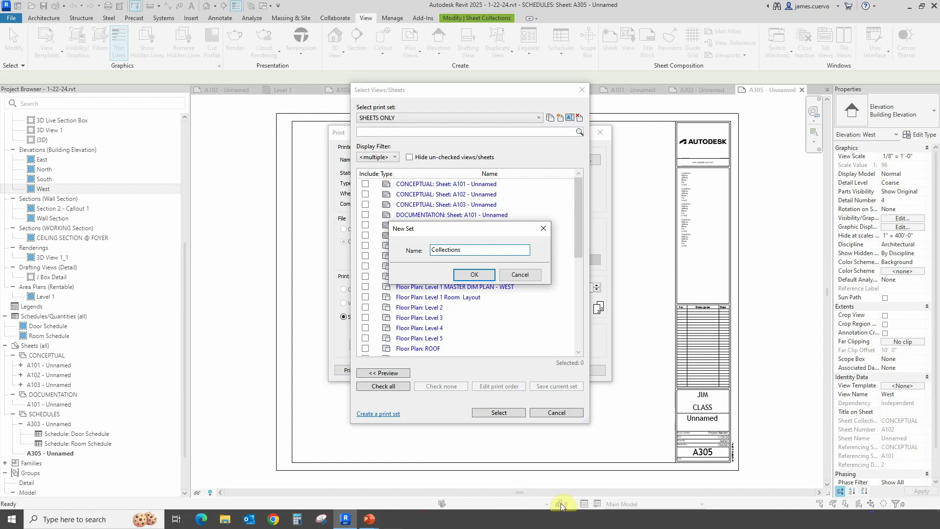
pyautogui.click(475, 275)
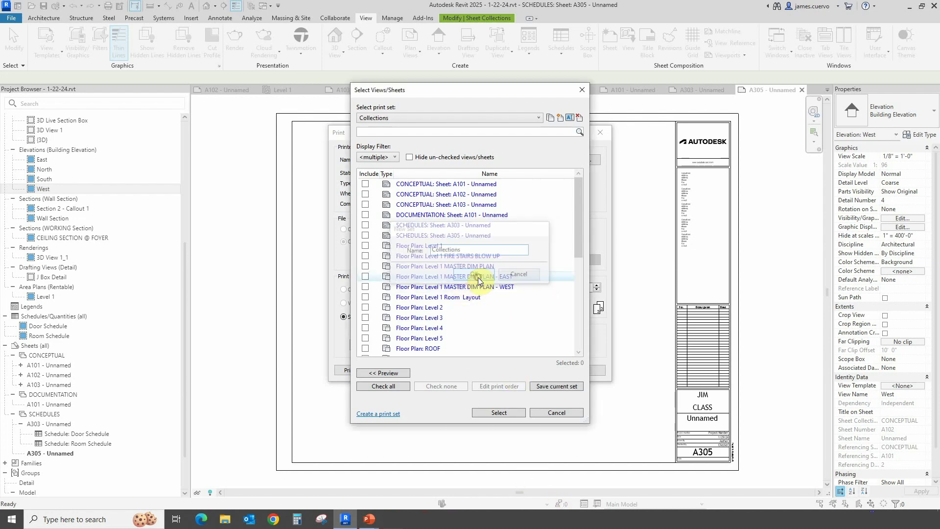
# Filter the print set's list to show only sheets in the CONCEPTUAL, DOCUMENTATION and SCHEDULES collections
pyautogui.click(395, 157)
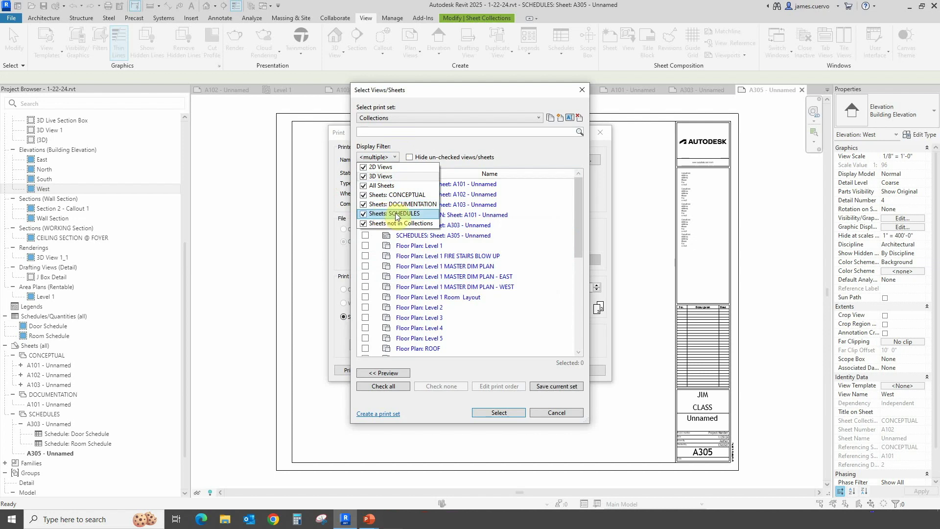
pyautogui.click(363, 167)
pyautogui.click(363, 176)
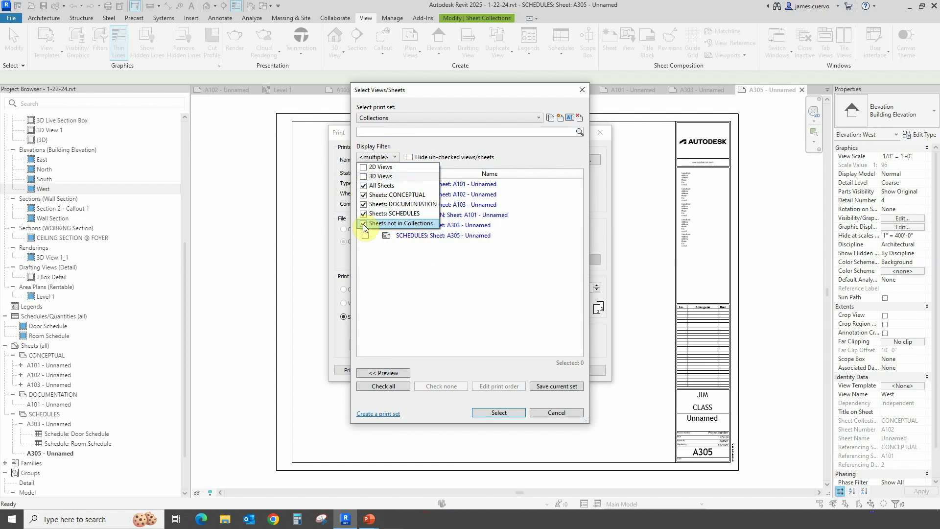
pyautogui.click(364, 223)
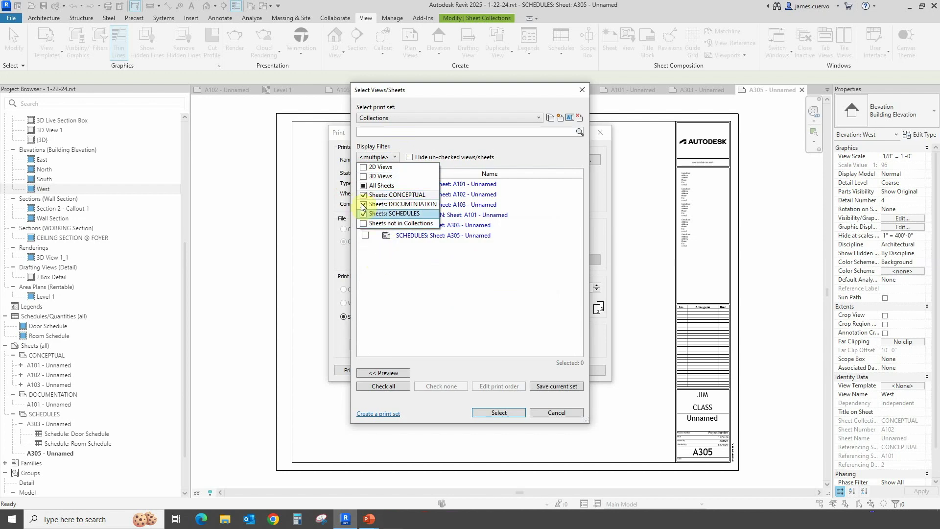
pyautogui.click(363, 186)
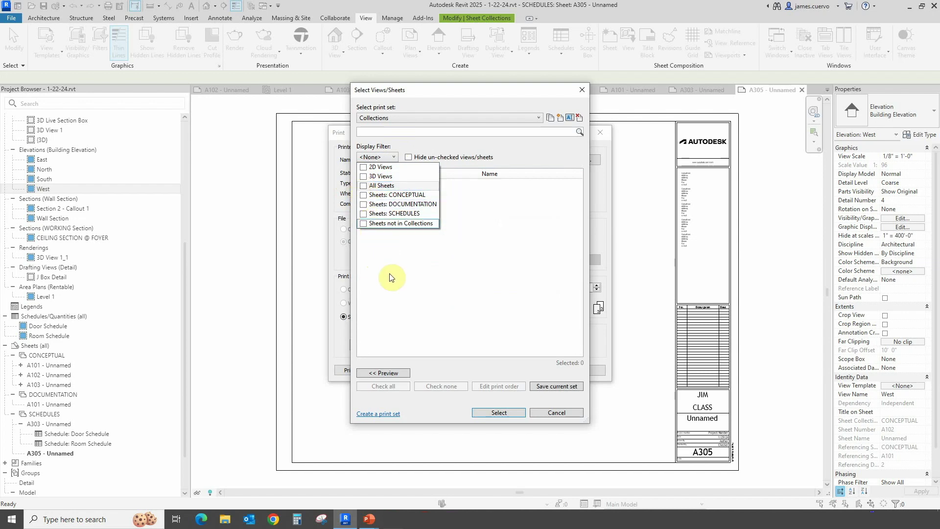
pyautogui.click(363, 195)
pyautogui.click(364, 204)
pyautogui.click(363, 214)
pyautogui.click(417, 345)
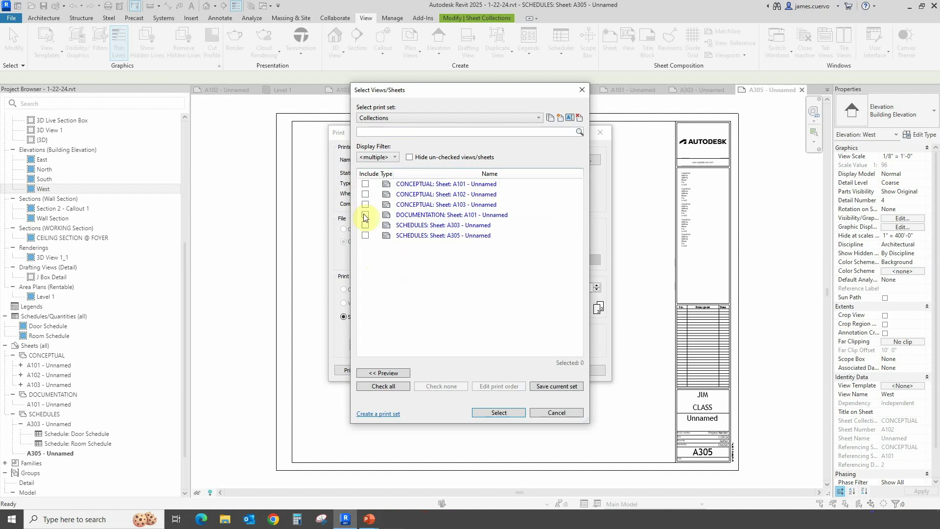